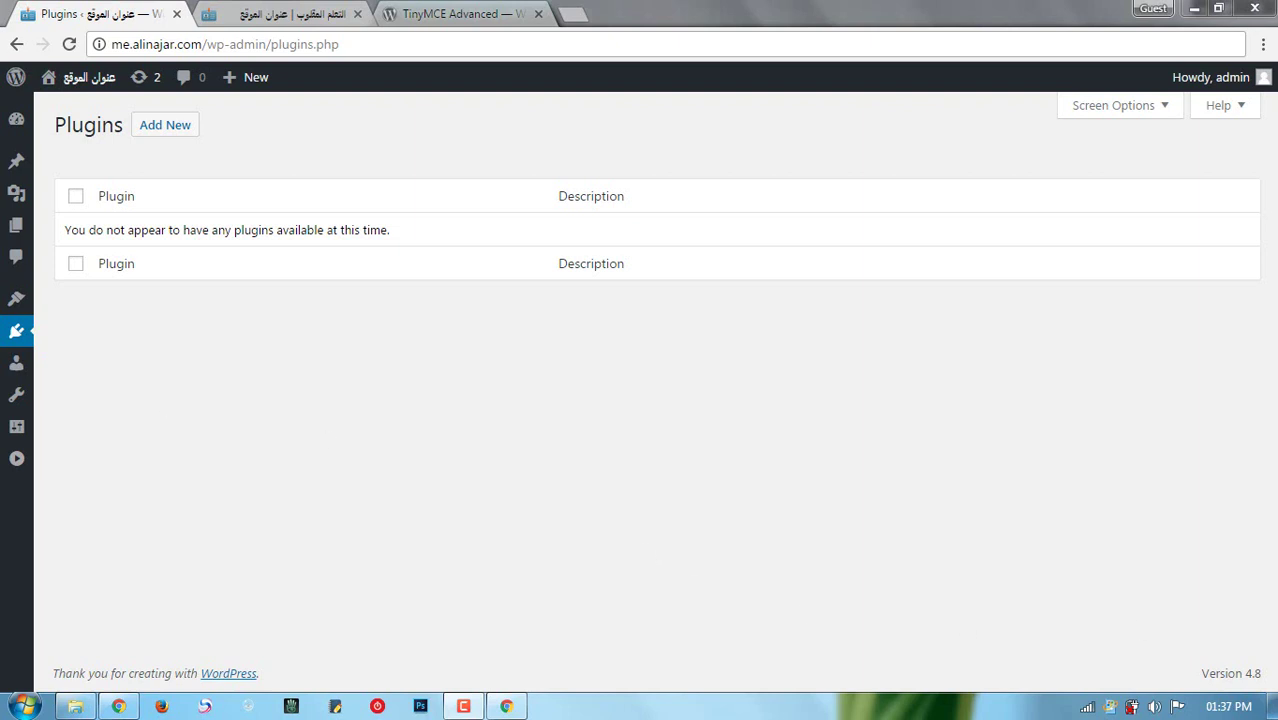
# Step: Expand the admin menu, open the page for adding new plugins, and collapse the menu again
pyautogui.click(16, 458)
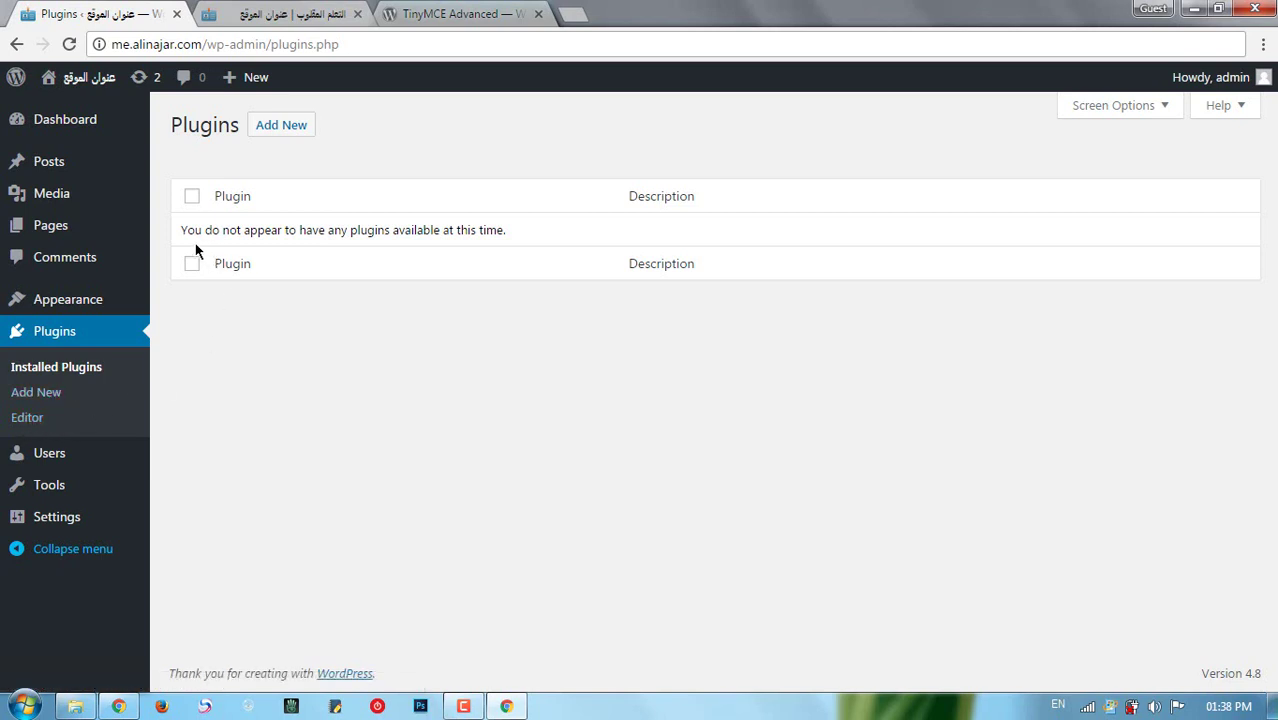
pyautogui.moveTo(195, 230); pyautogui.dragTo(435, 253)
pyautogui.click(457, 233)
pyautogui.click(59, 396)
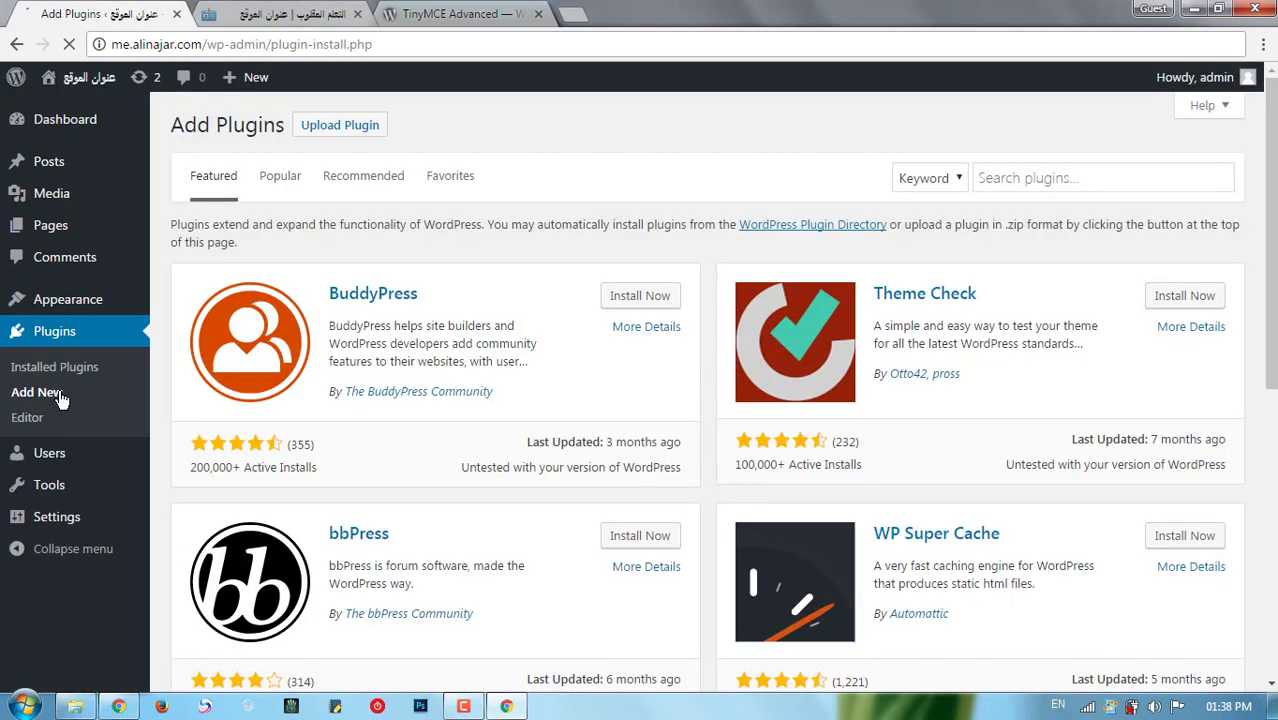
pyautogui.click(15, 548)
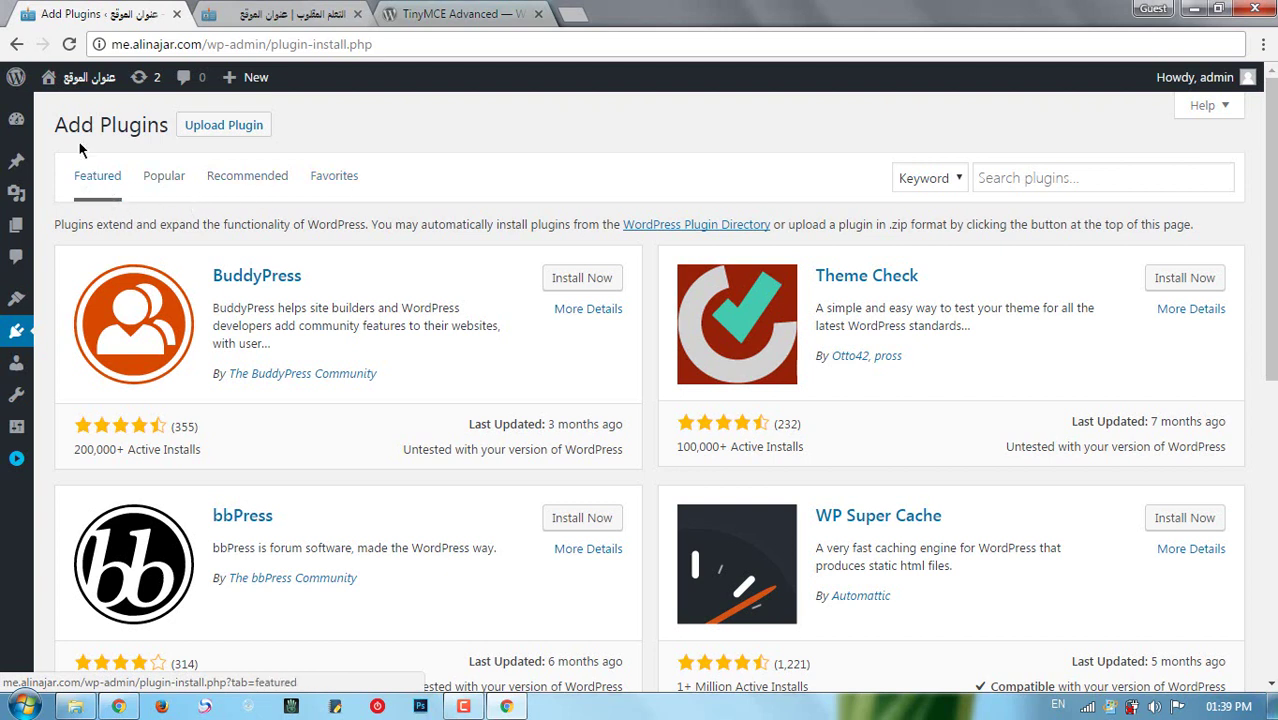
pyautogui.moveTo(68, 125); pyautogui.dragTo(134, 127)
pyautogui.click(150, 127)
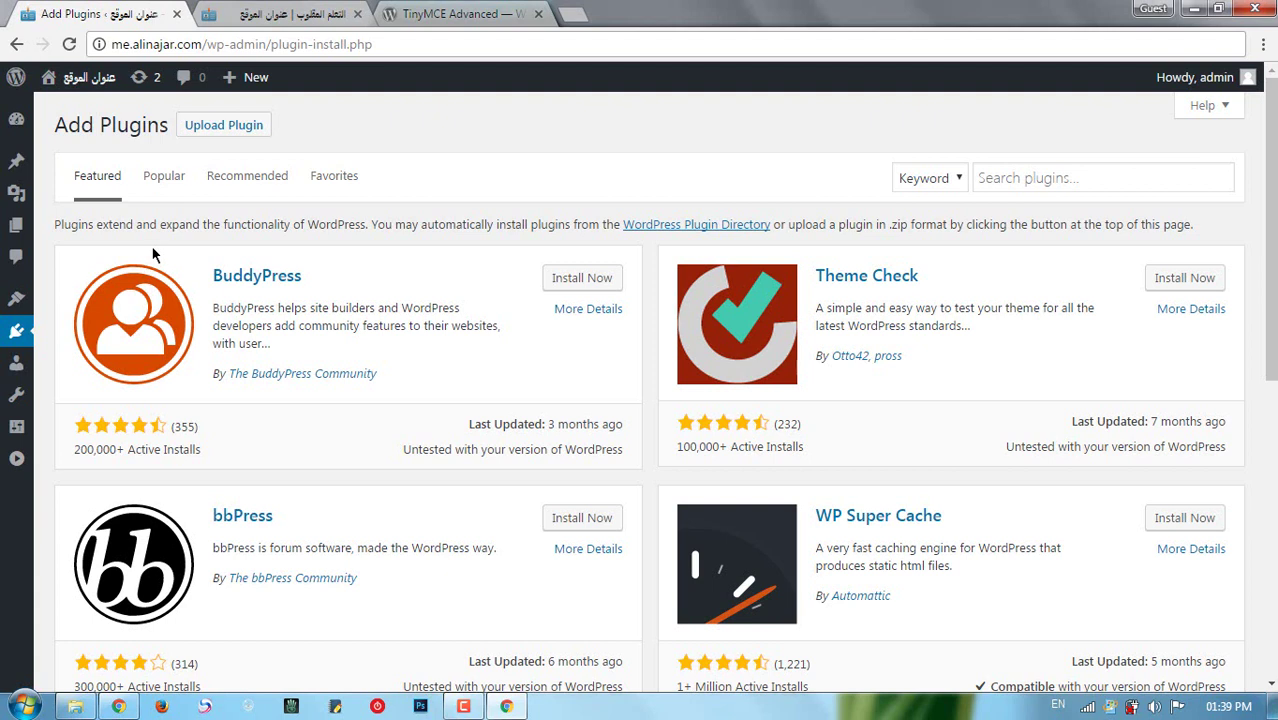
# Step: Look through the featured plugins from BuddyPress to Akismet and return to the start of the list
pyautogui.scroll(-6, 425, 378)
pyautogui.scroll(6, 428, 376)
pyautogui.scroll(-1, 884, 325)
pyautogui.scroll(-3, 884, 325)
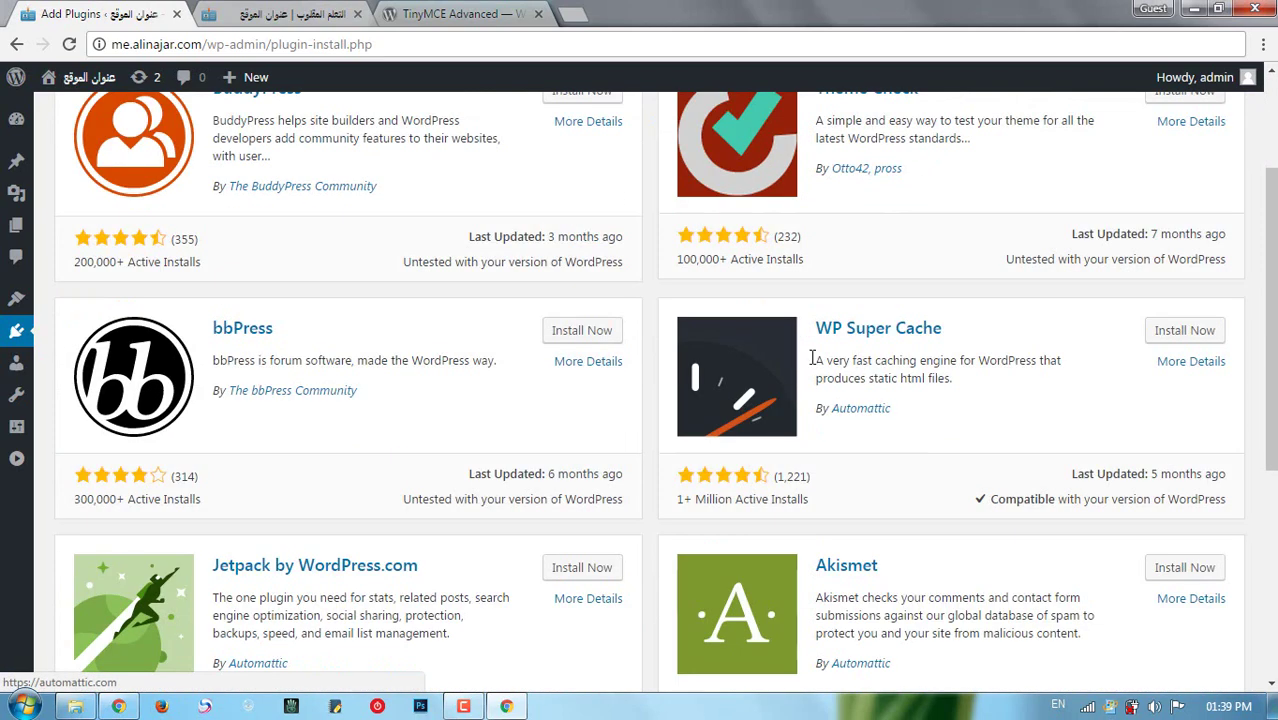
pyautogui.scroll(-1, 462, 358)
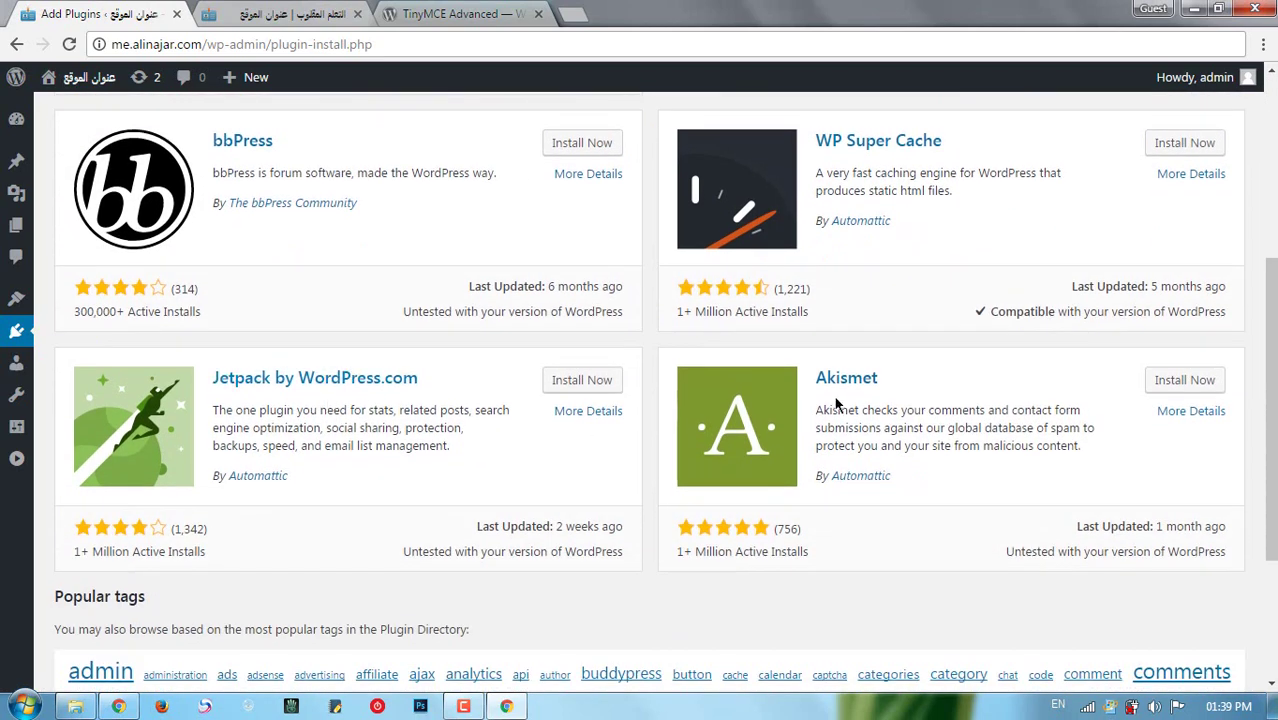
pyautogui.scroll(3, 845, 420)
pyautogui.scroll(1, 845, 422)
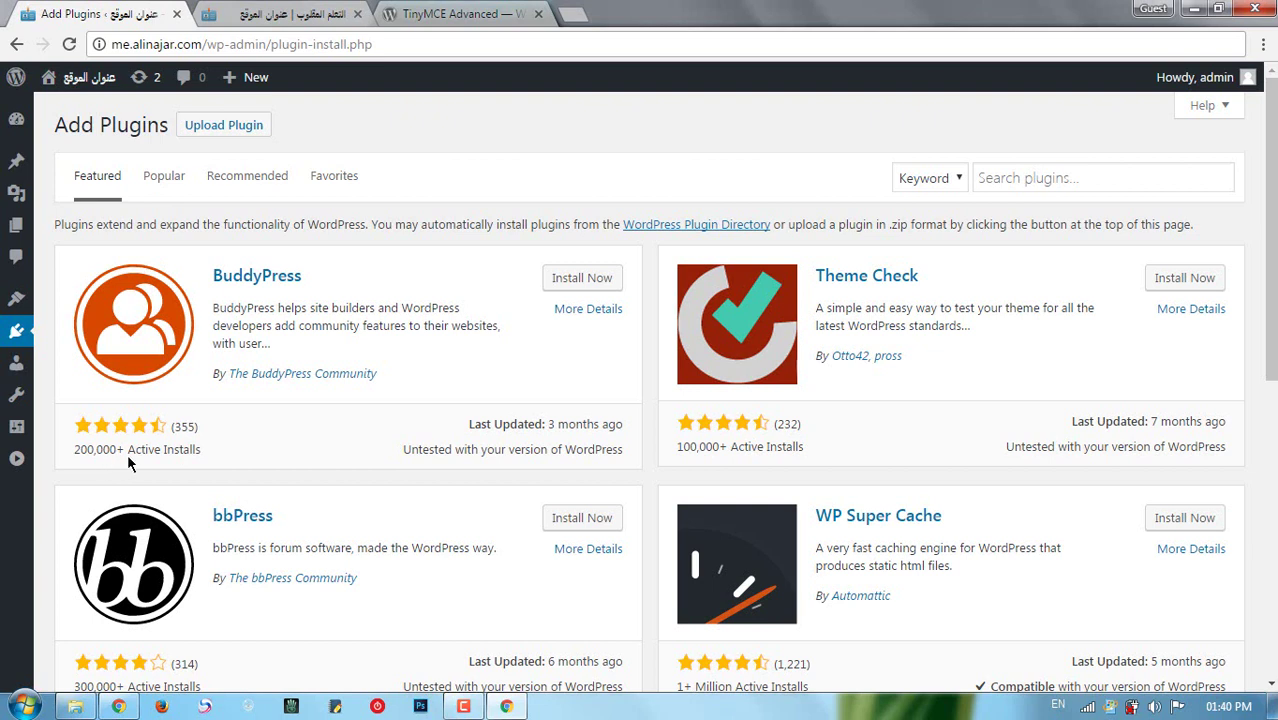
# Step: Examine the active installs, last update and WordPress compatibility details on the featured plugin cards
pyautogui.moveTo(141, 451); pyautogui.dragTo(196, 452)
pyautogui.moveTo(503, 424); pyautogui.dragTo(556, 426)
pyautogui.click(562, 424)
pyautogui.moveTo(427, 449); pyautogui.dragTo(479, 450)
pyautogui.click(527, 452)
pyautogui.scroll(-1, 450, 452)
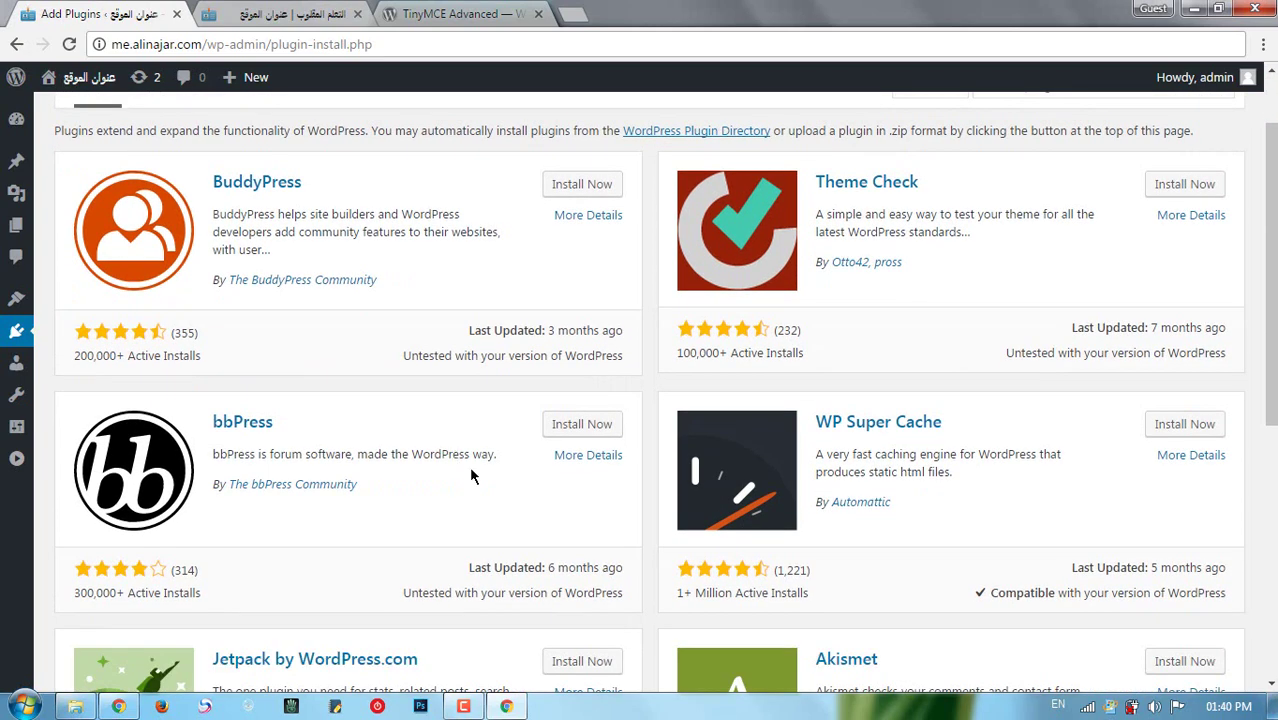
pyautogui.moveTo(1003, 593); pyautogui.dragTo(1050, 597)
pyautogui.click(1052, 596)
pyautogui.scroll(-3, 1056, 595)
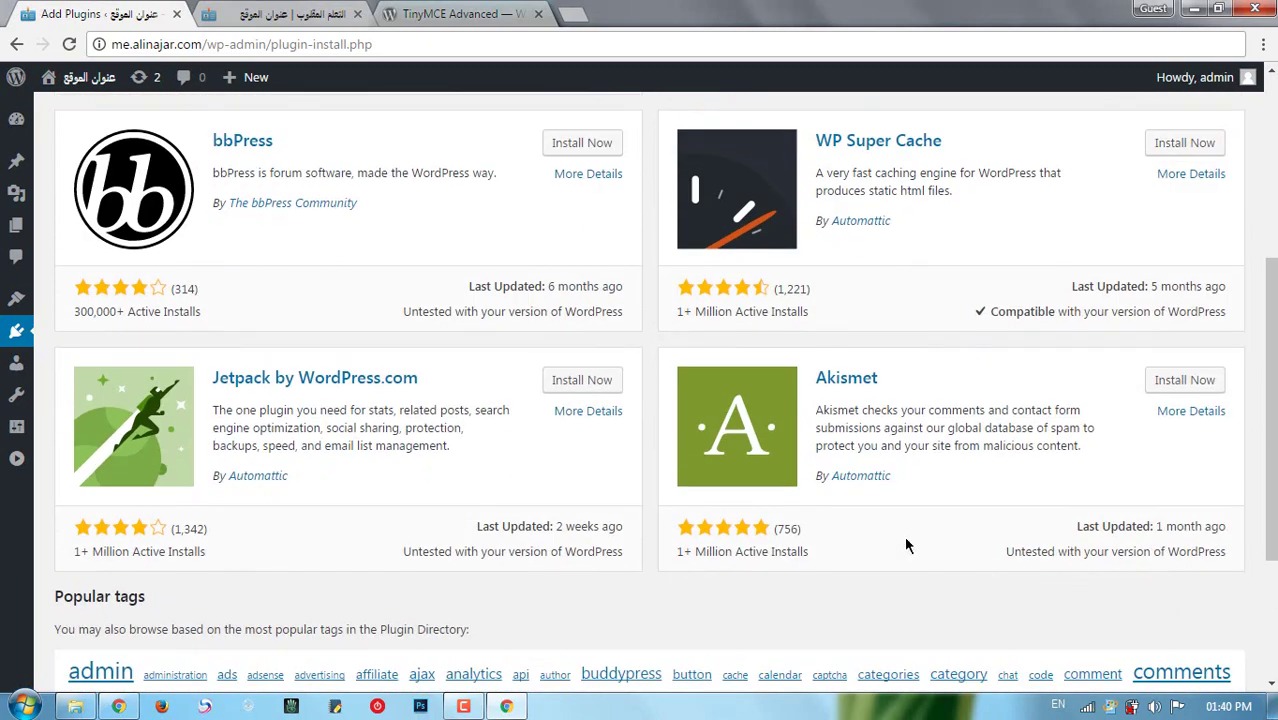
pyautogui.scroll(4, 632, 467)
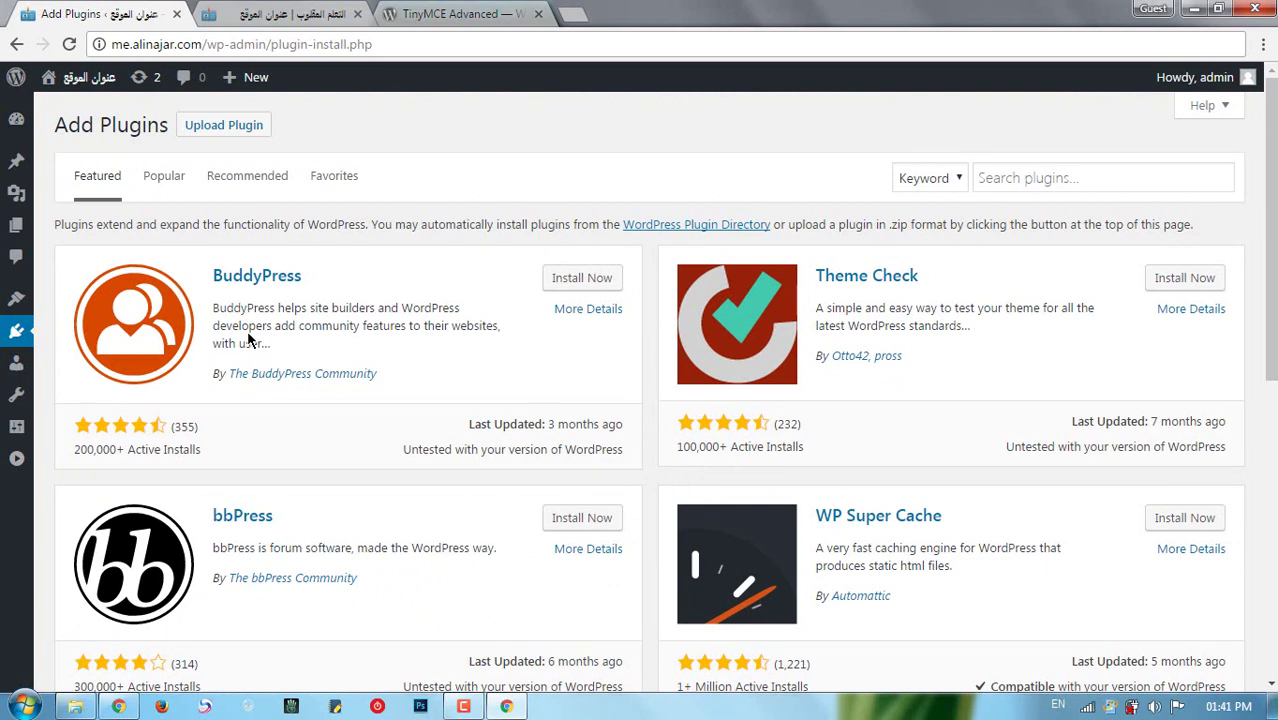
# Step: Show the popular plugins and browse the first page of the list, checking their active installs
pyautogui.click(174, 190)
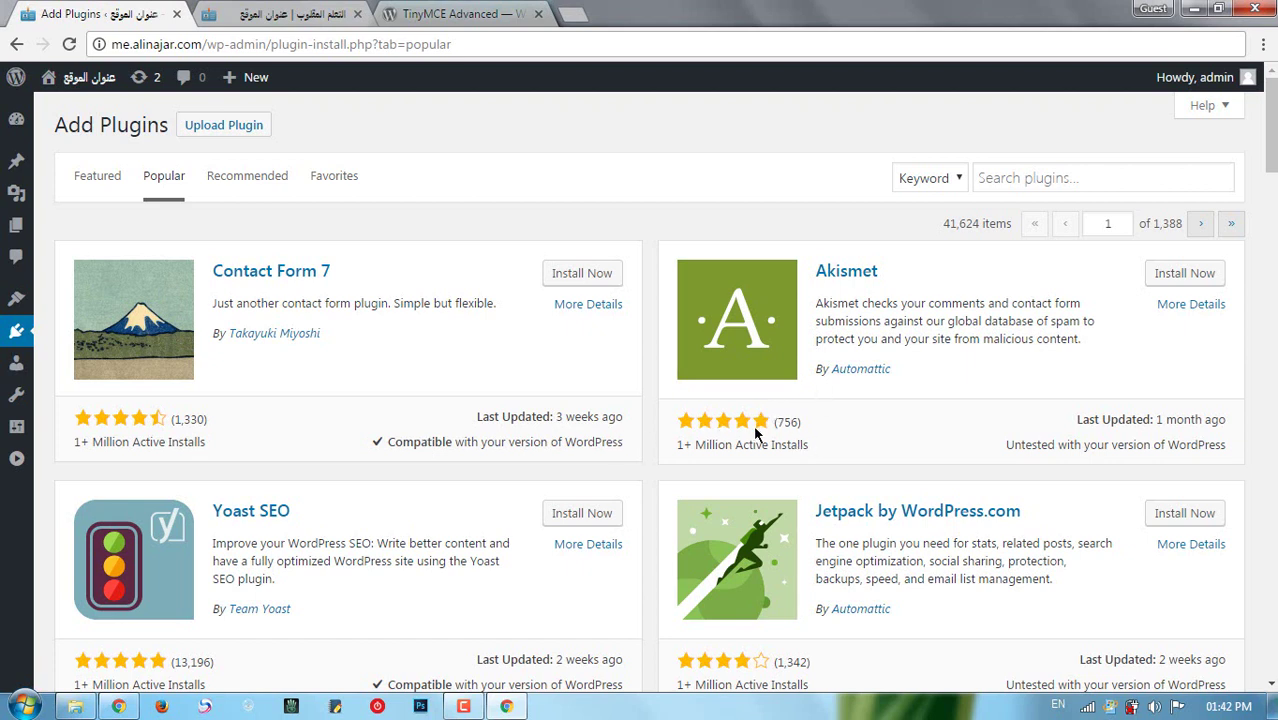
pyautogui.moveTo(106, 442); pyautogui.dragTo(194, 448)
pyautogui.click(193, 445)
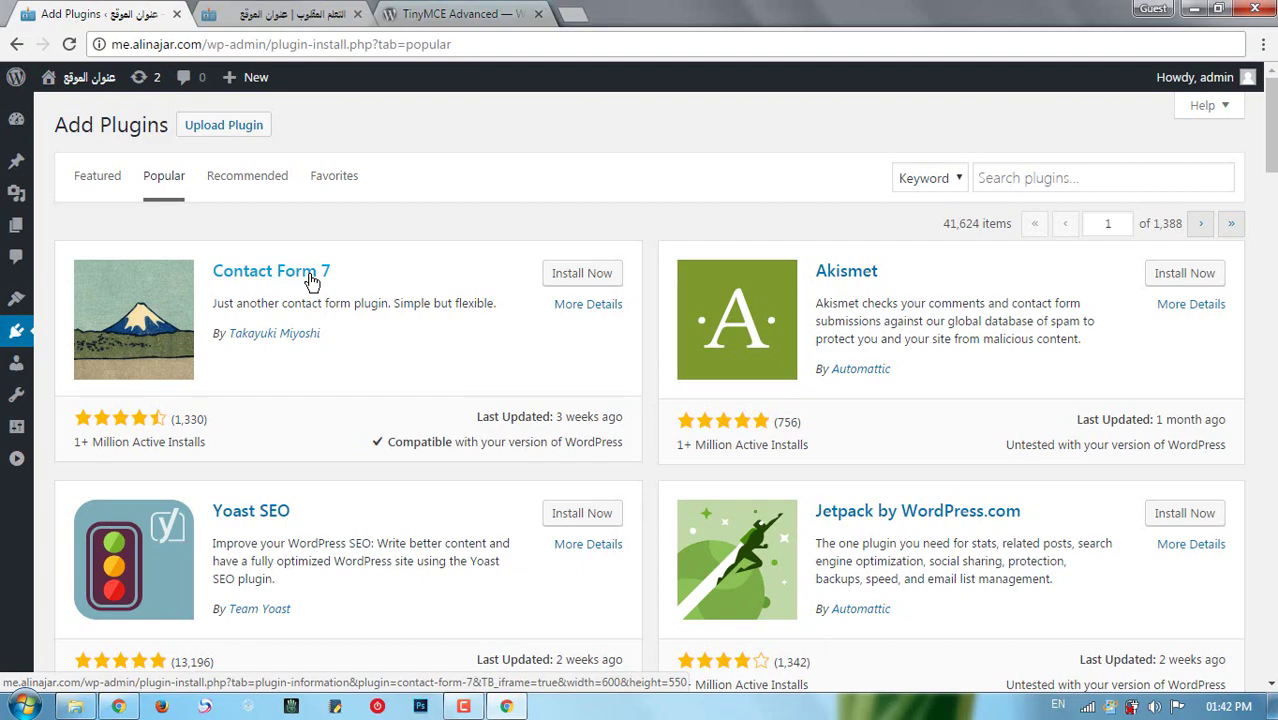
pyautogui.scroll(-15, 864, 372)
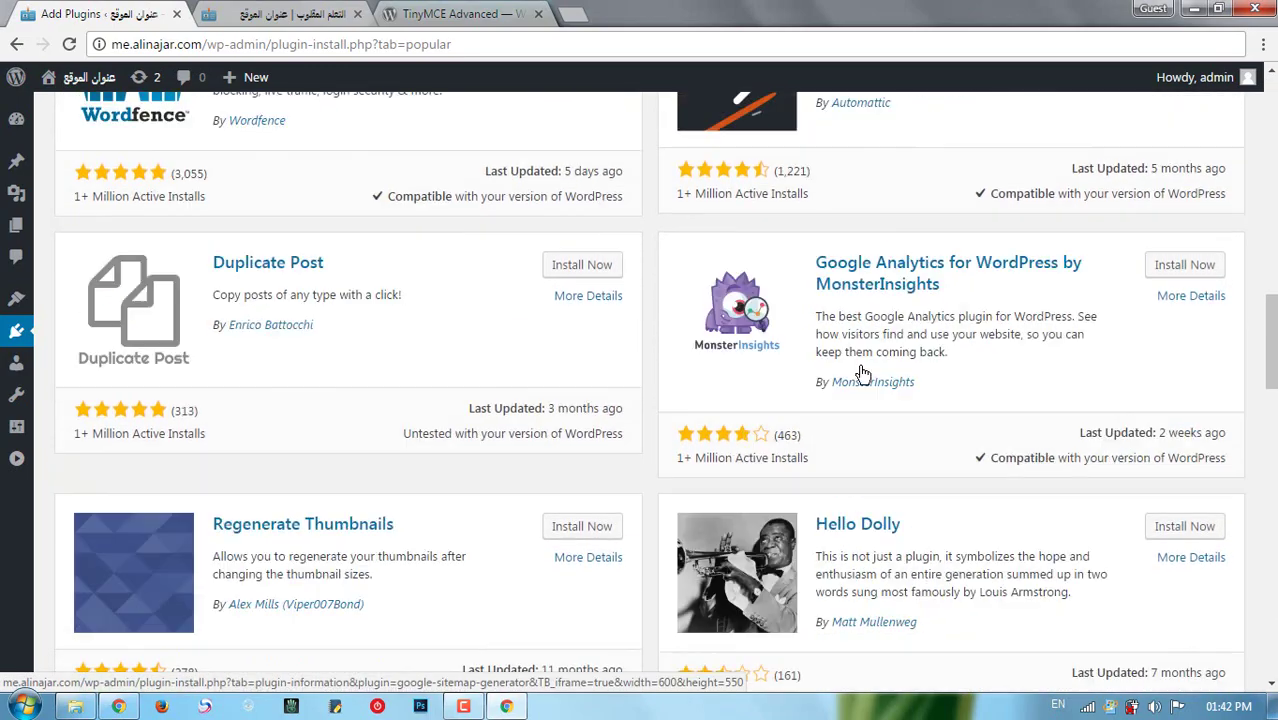
pyautogui.scroll(-15, 862, 374)
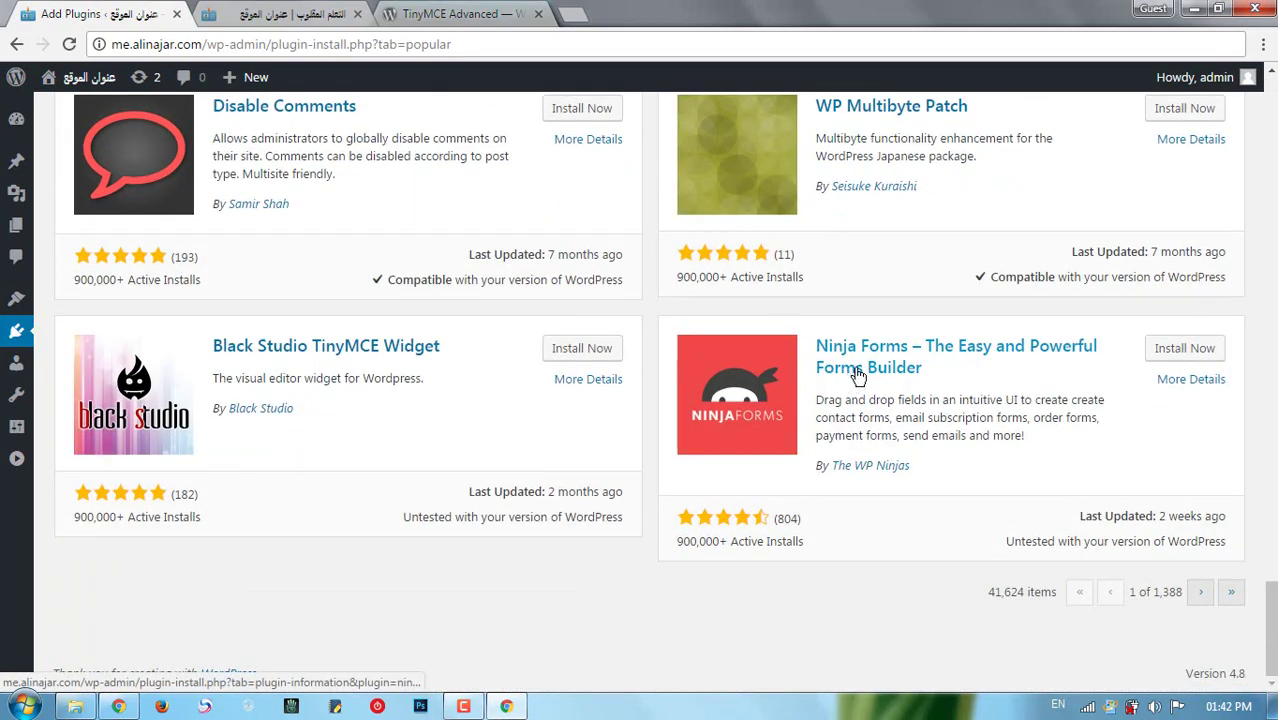
pyautogui.scroll(2, 757, 476)
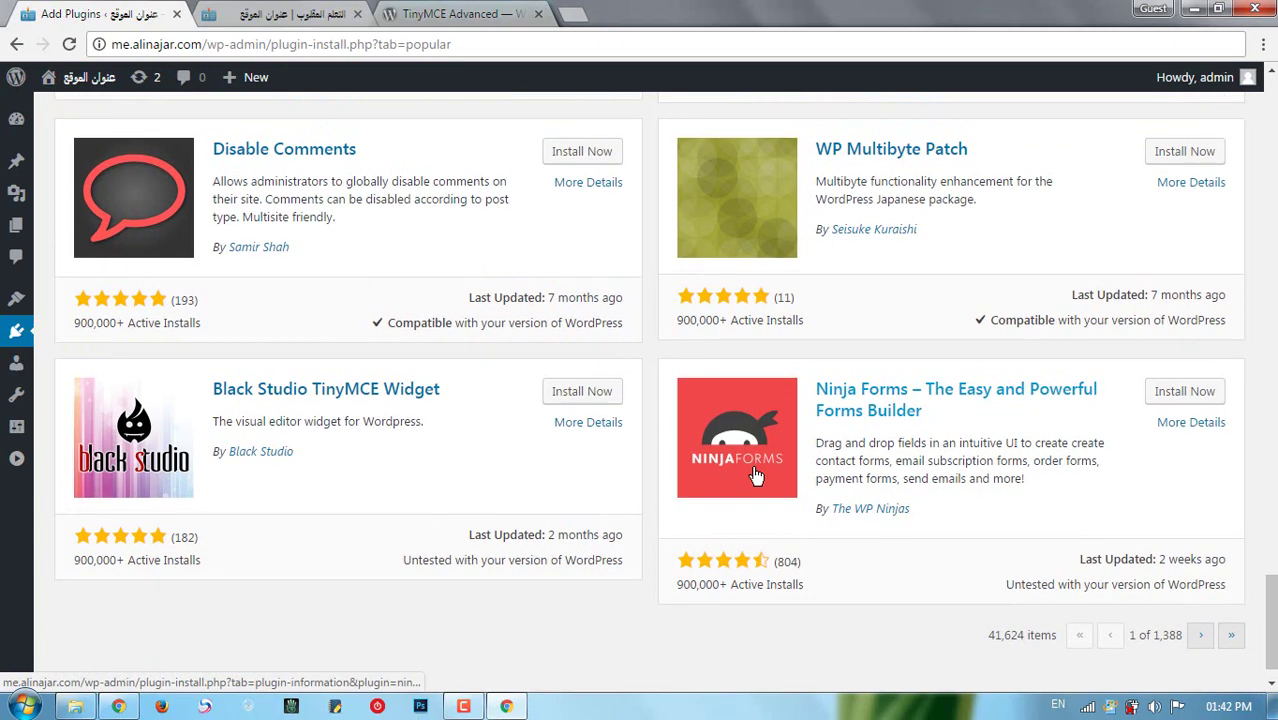
pyautogui.scroll(7, 757, 476)
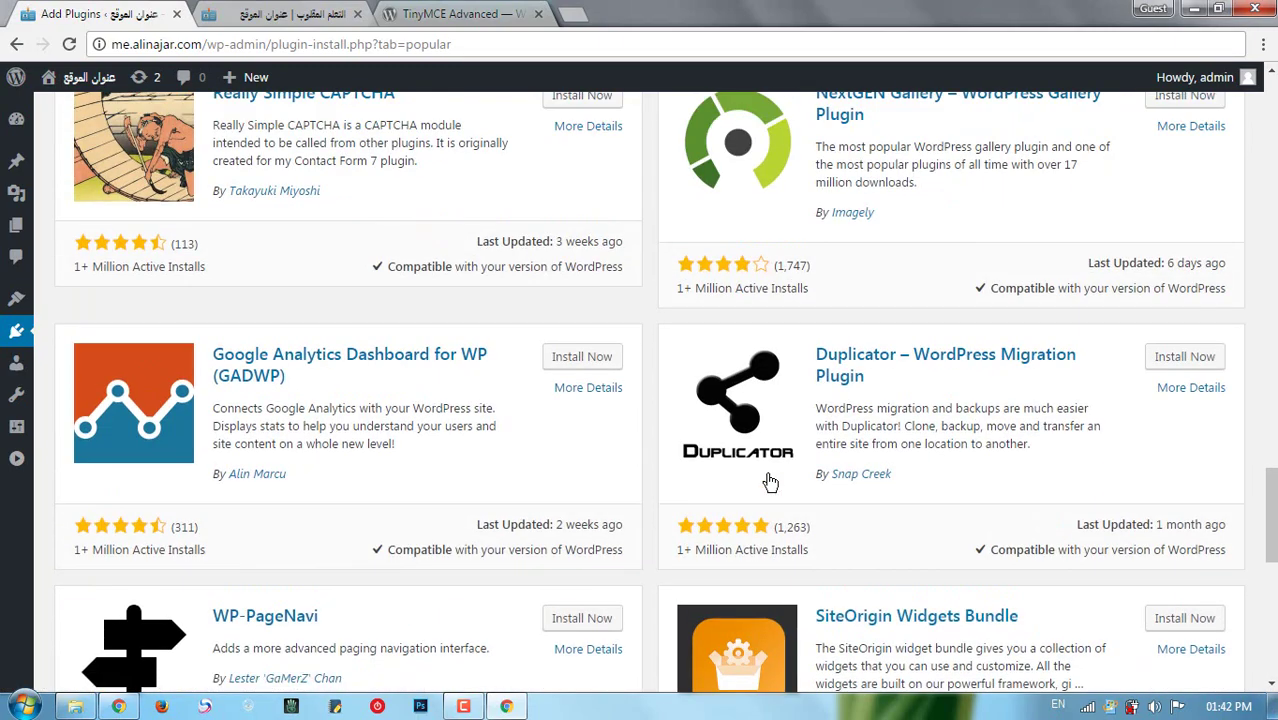
pyautogui.scroll(4, 770, 483)
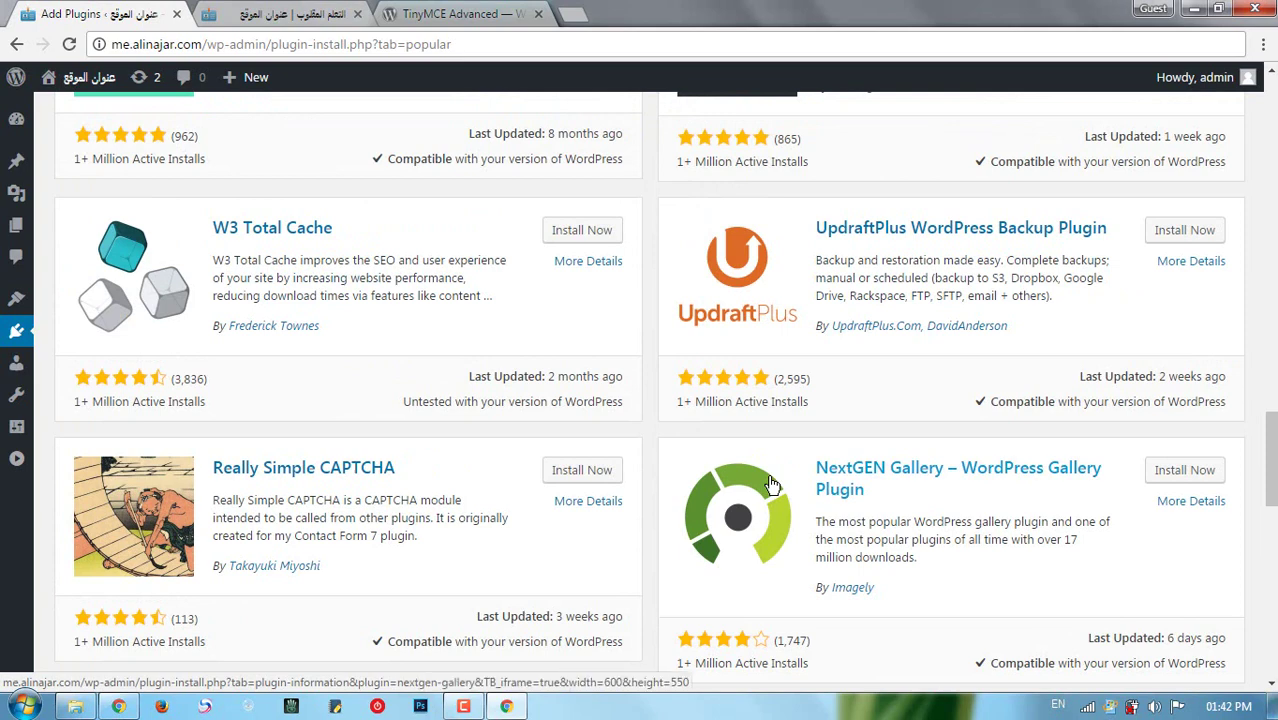
pyautogui.scroll(3, 772, 485)
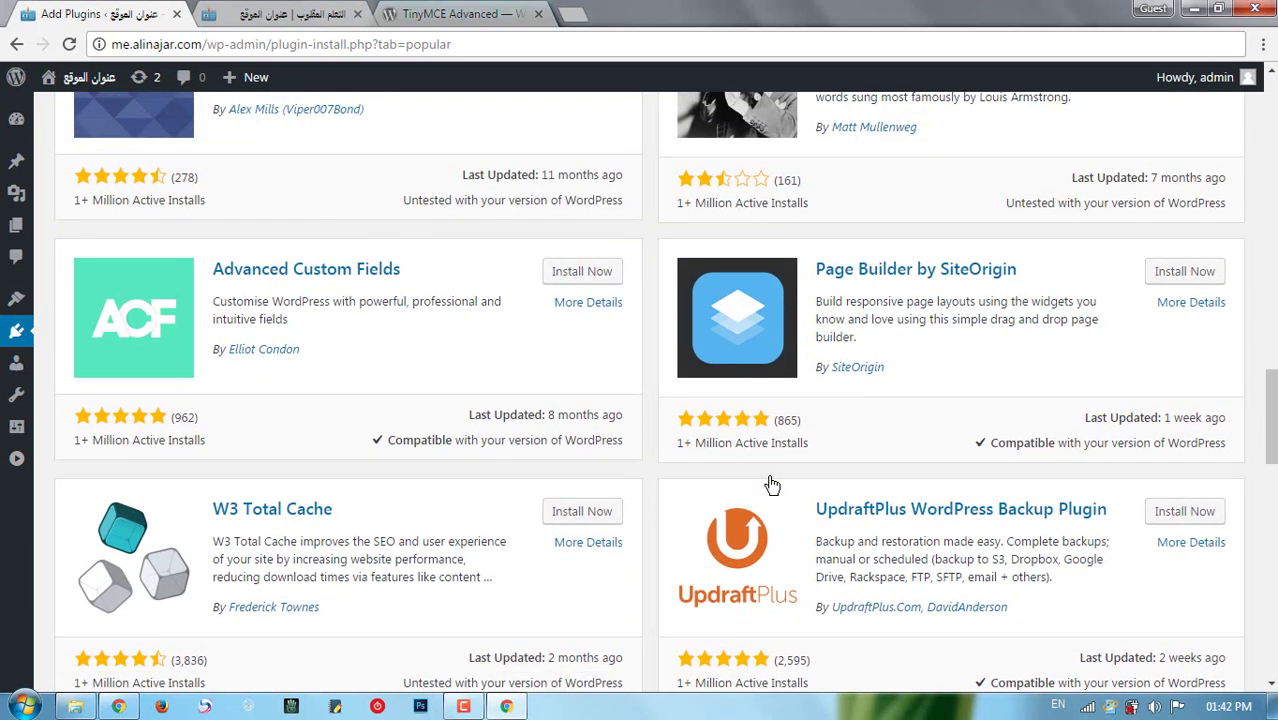
pyautogui.scroll(2, 770, 485)
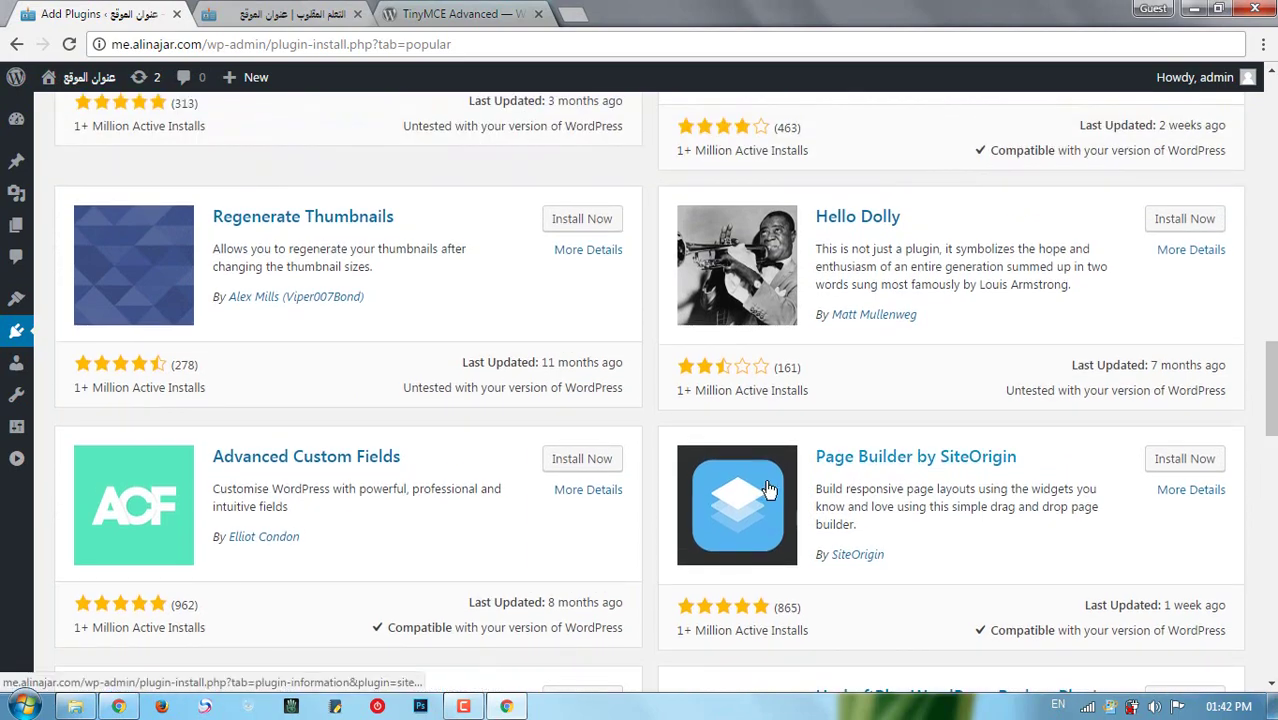
pyautogui.scroll(7, 770, 488)
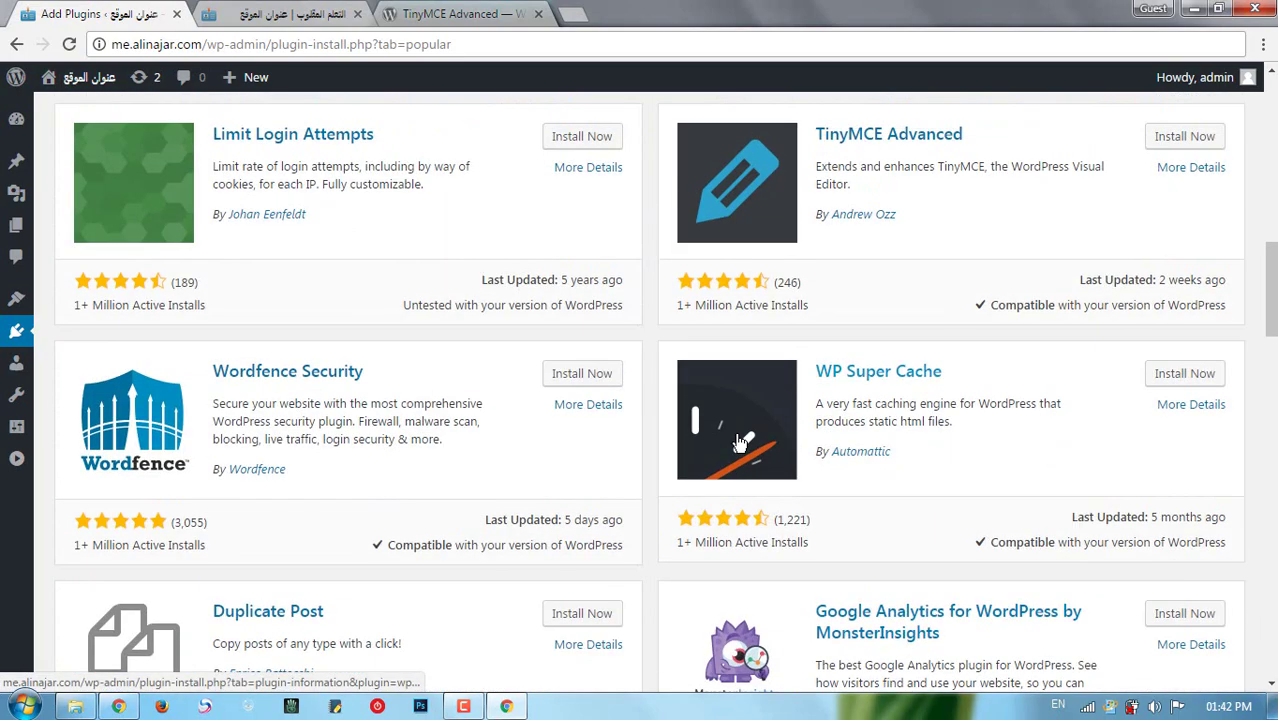
pyautogui.scroll(3, 800, 400)
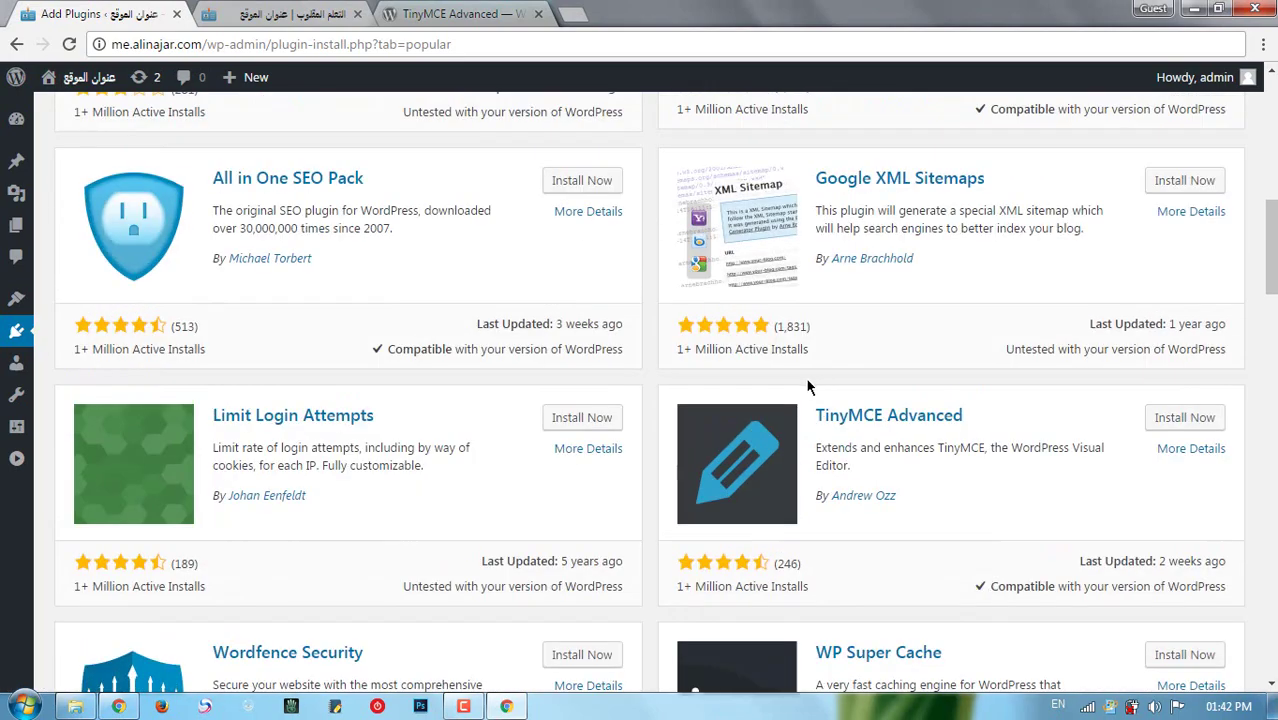
pyautogui.rightClick(786, 383)
pyautogui.click(642, 382)
pyautogui.scroll(8, 643, 380)
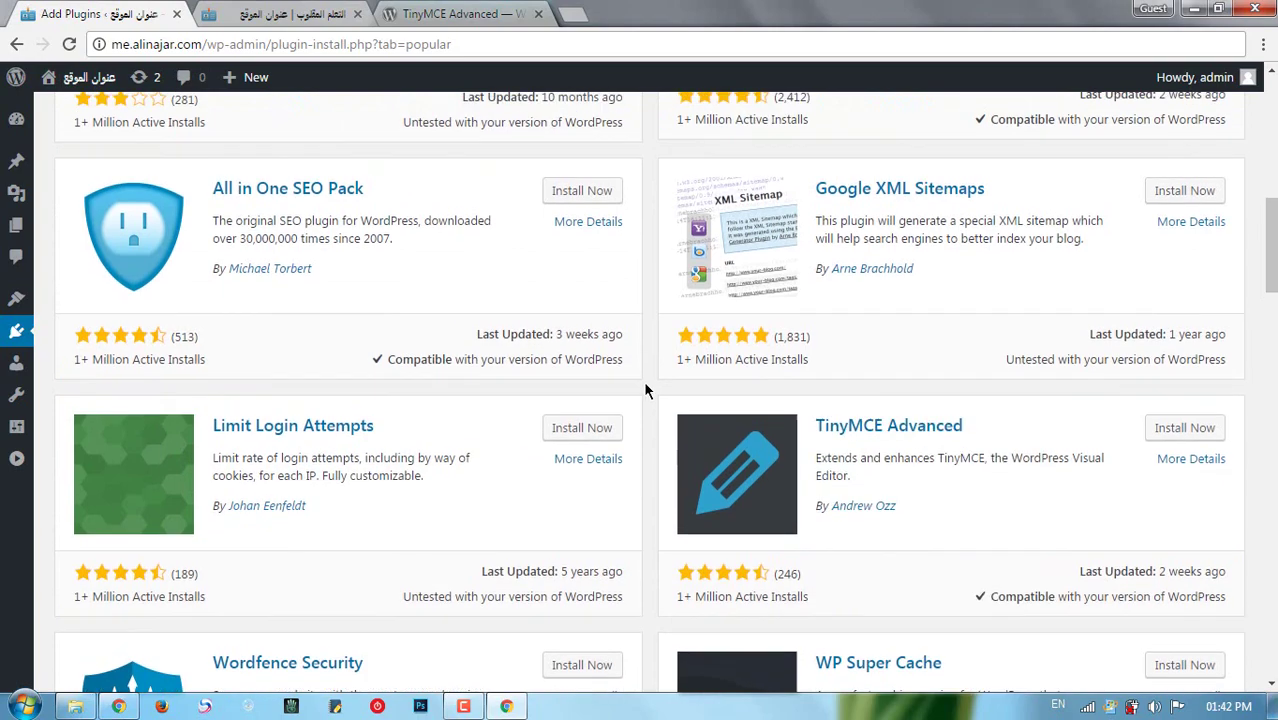
pyautogui.scroll(2, 643, 380)
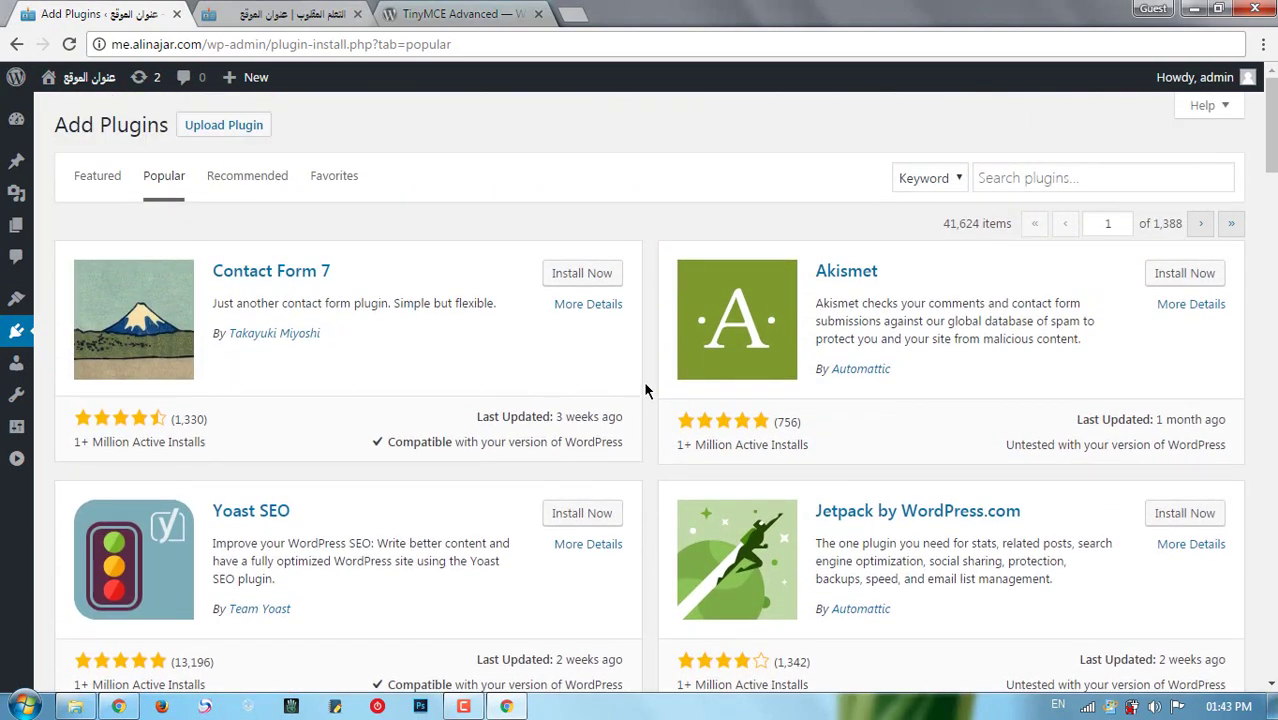
# Step: Show the recommended plugins and browse the suggestions from WooCommerce down to the migration and forms plugins
pyautogui.click(265, 187)
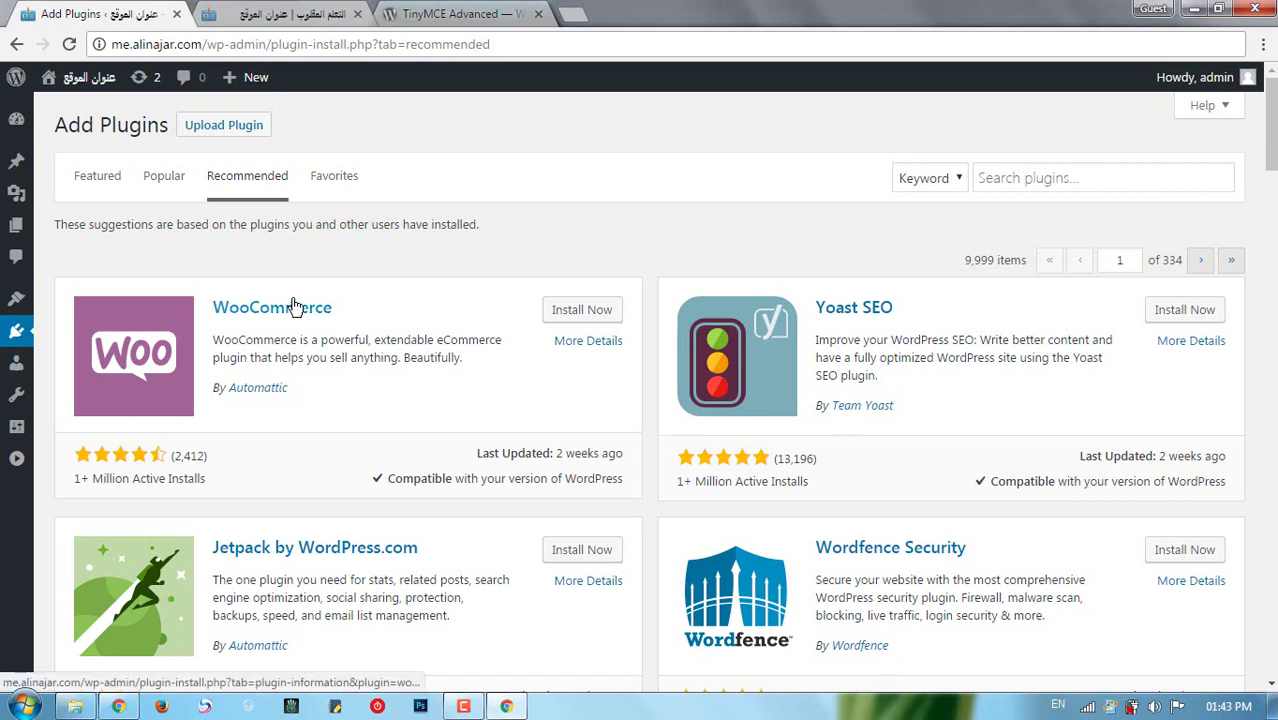
pyautogui.scroll(-1, 380, 313)
pyautogui.scroll(-1, 381, 313)
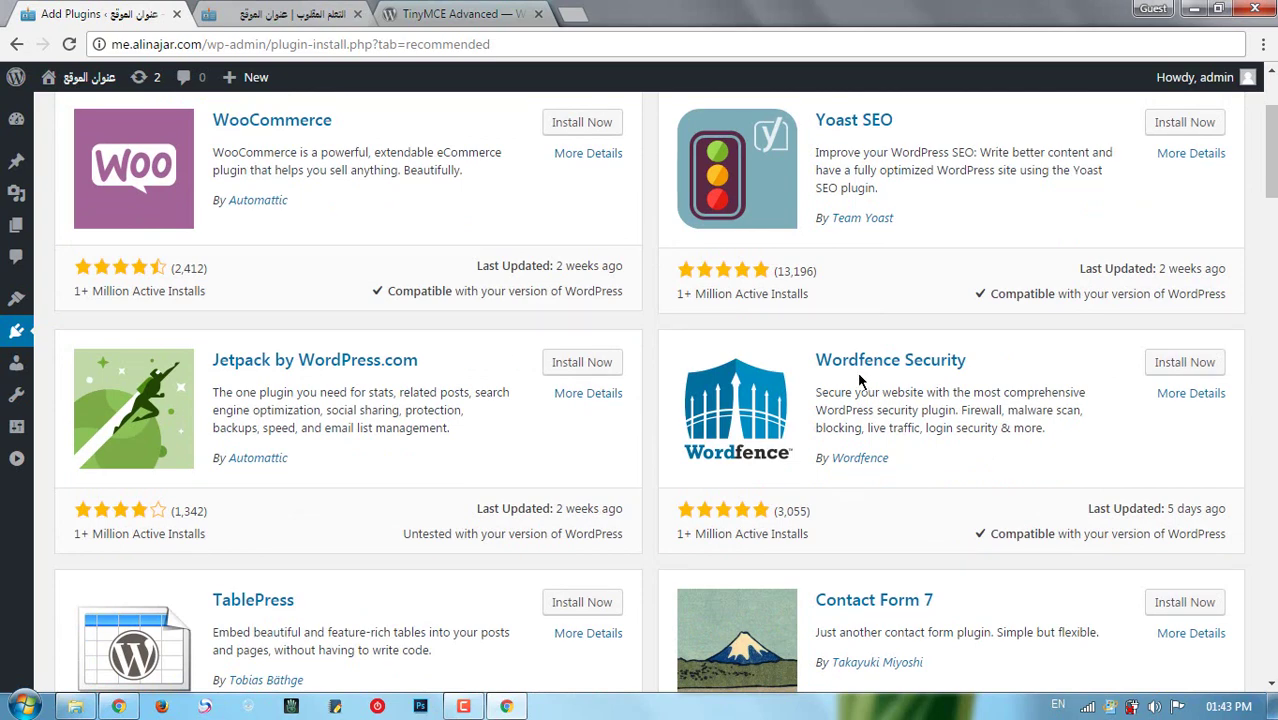
pyautogui.scroll(-2, 885, 374)
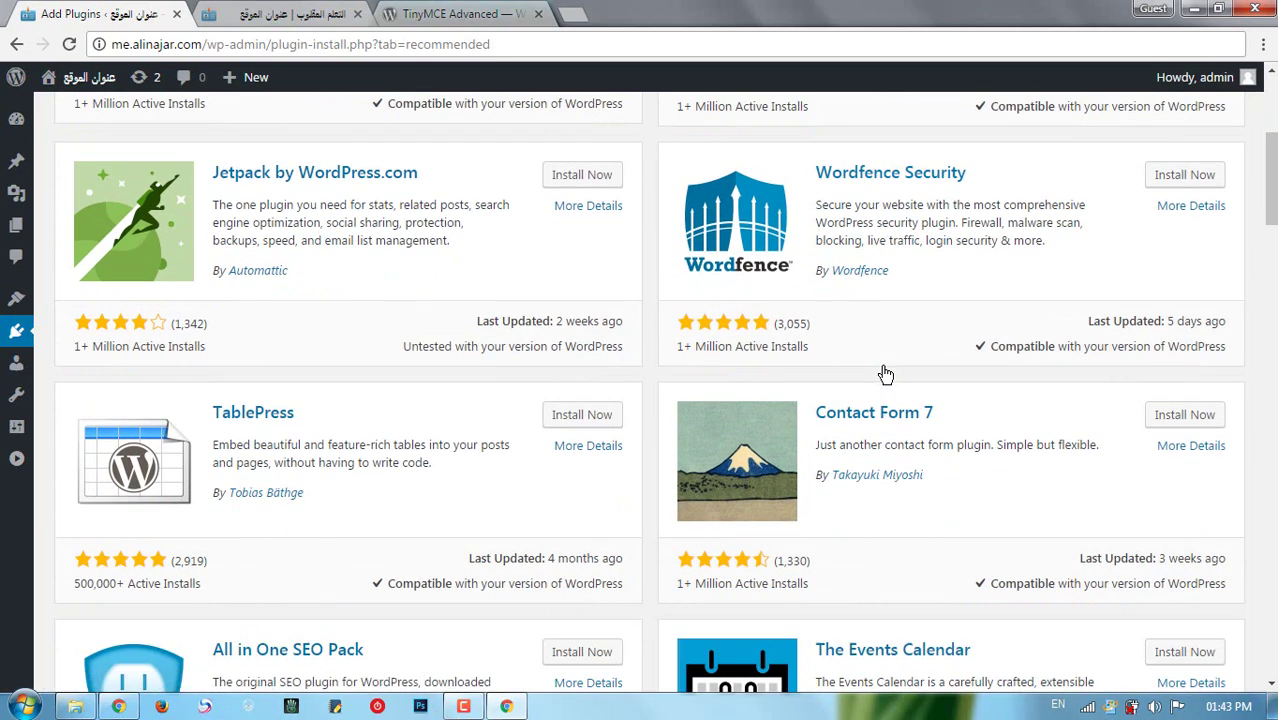
pyautogui.scroll(-2, 885, 374)
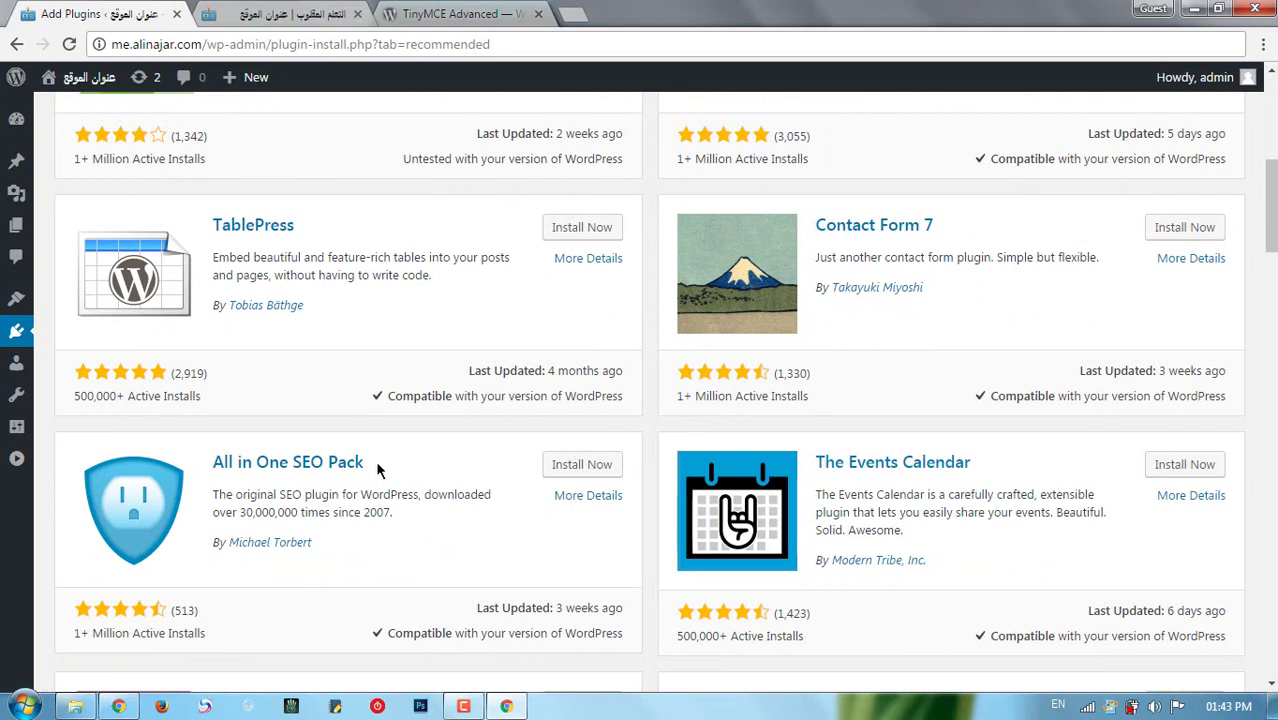
pyautogui.scroll(-1, 391, 473)
pyautogui.scroll(-3, 391, 473)
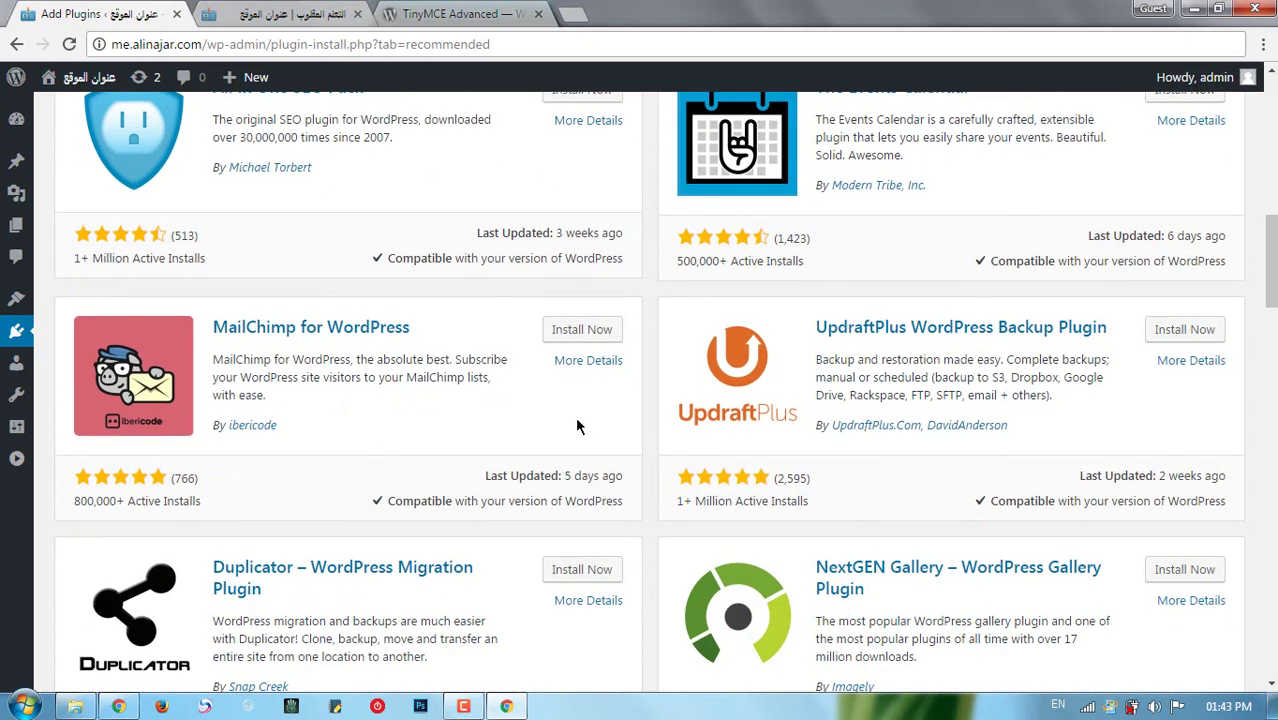
pyautogui.scroll(-3, 560, 412)
pyautogui.scroll(1, 556, 414)
pyautogui.scroll(-1, 556, 414)
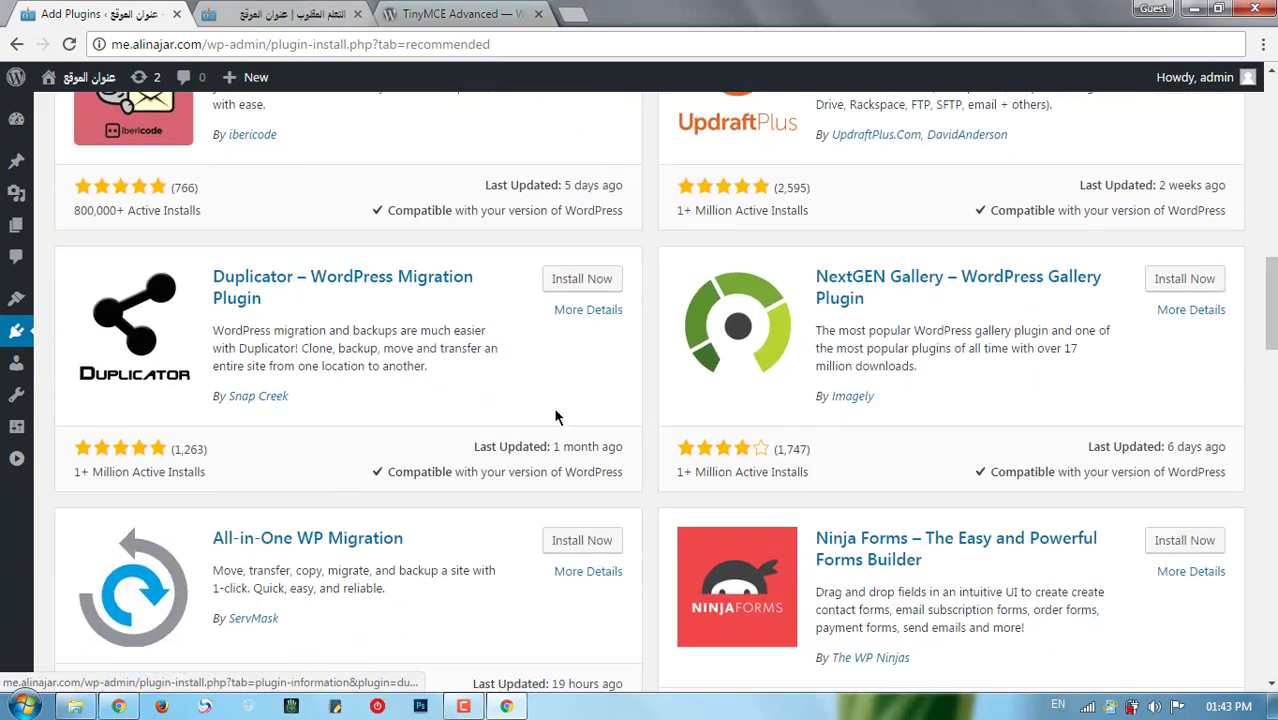
pyautogui.scroll(5, 557, 417)
pyautogui.scroll(10, 557, 417)
pyautogui.scroll(2, 557, 417)
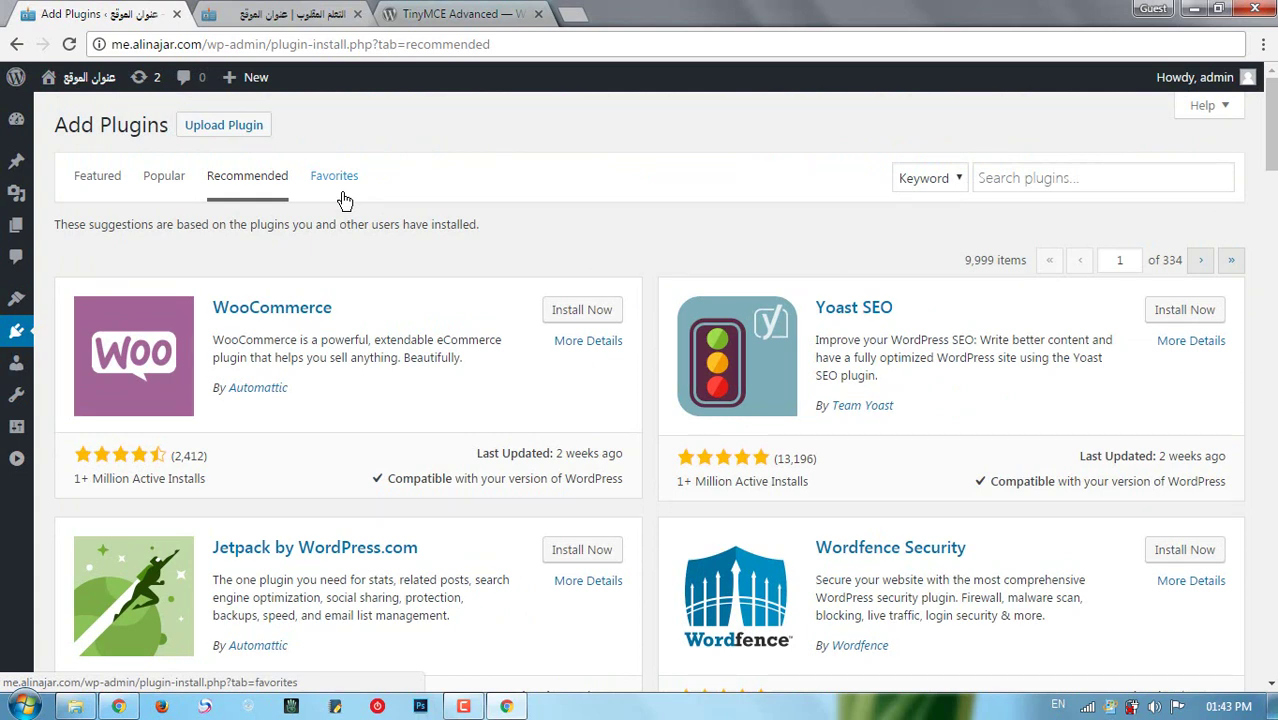
# Step: Review the available plugin search types, keep Keyword selected, and place the cursor in the plugin search field
pyautogui.click(938, 190)
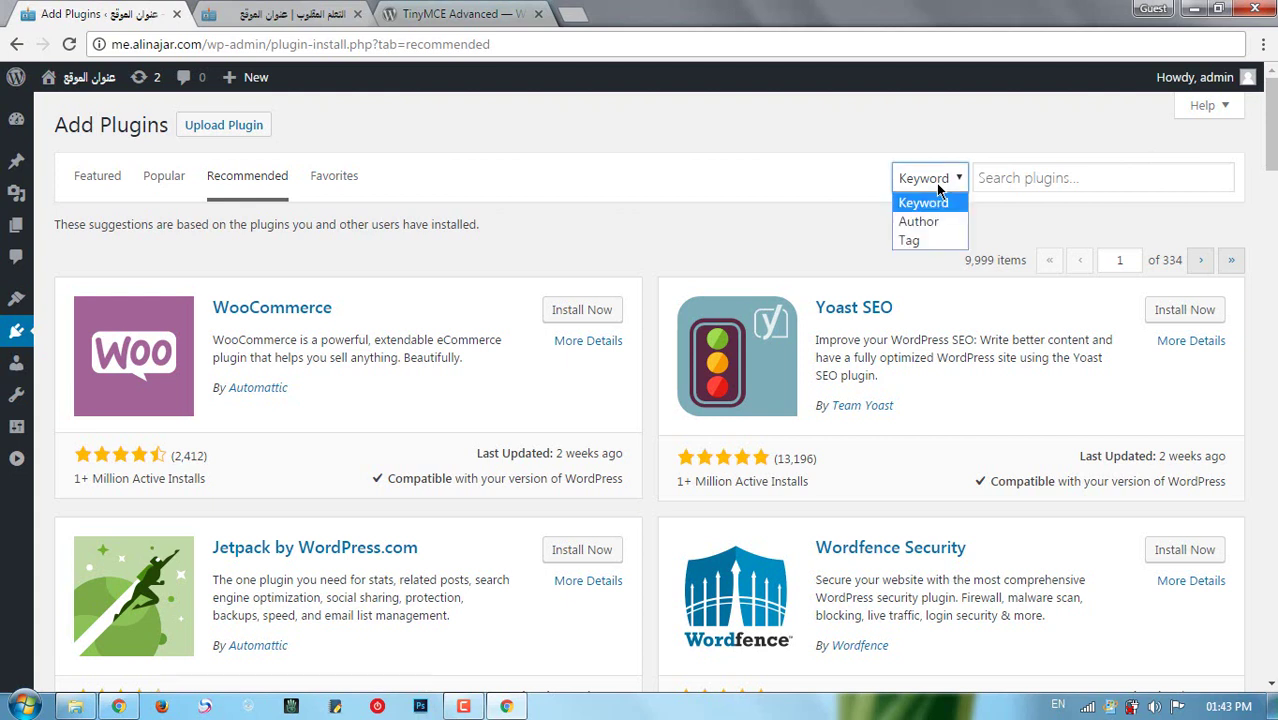
pyautogui.click(940, 192)
pyautogui.click(1037, 183)
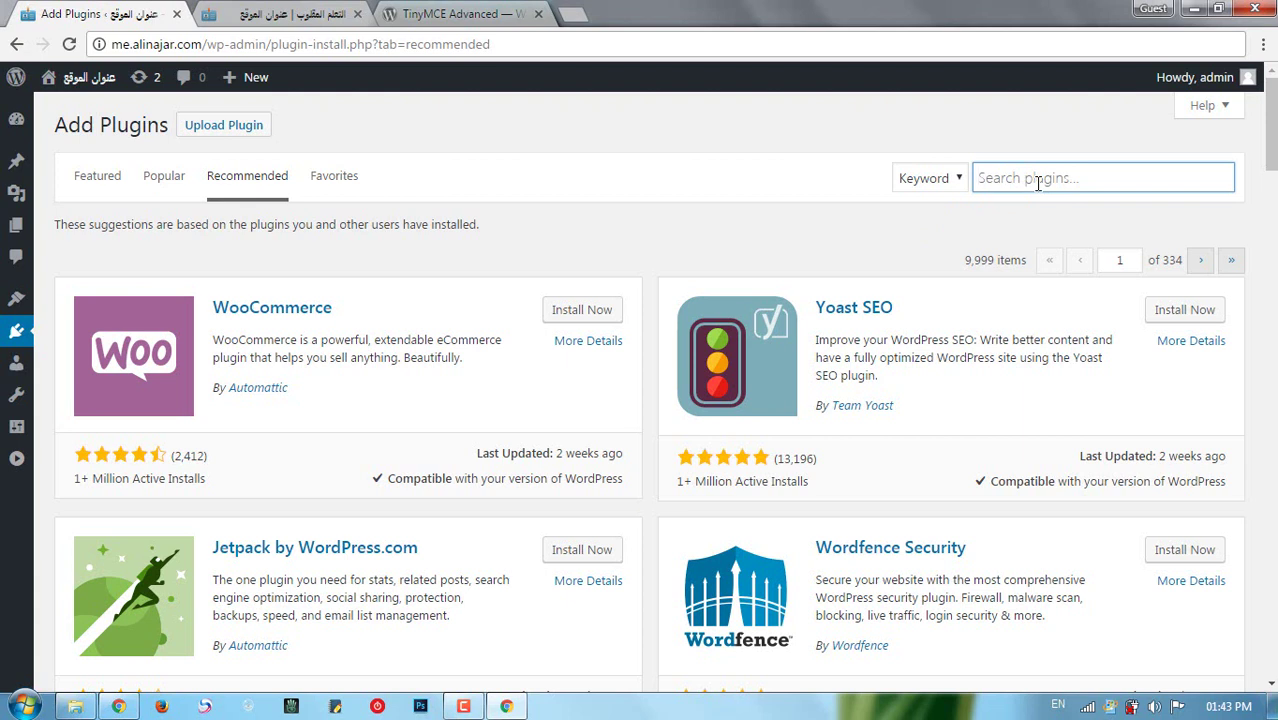
pyautogui.click(944, 182)
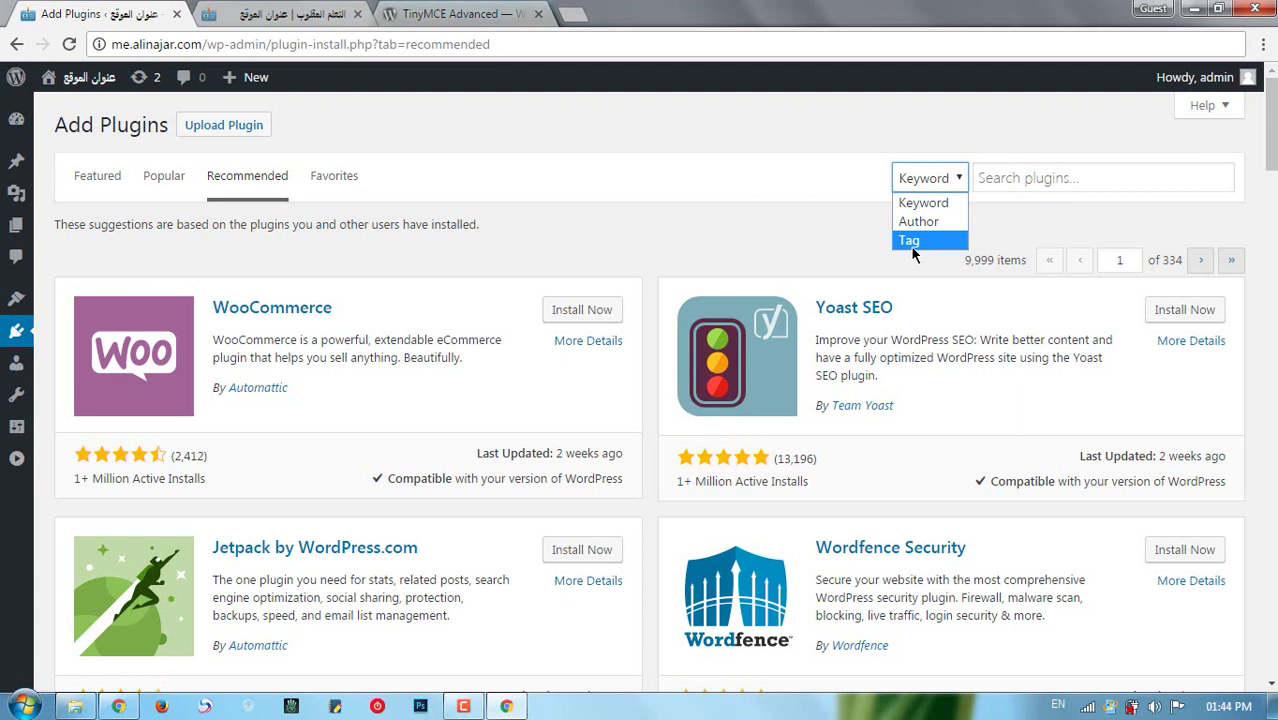
pyautogui.click(1036, 178)
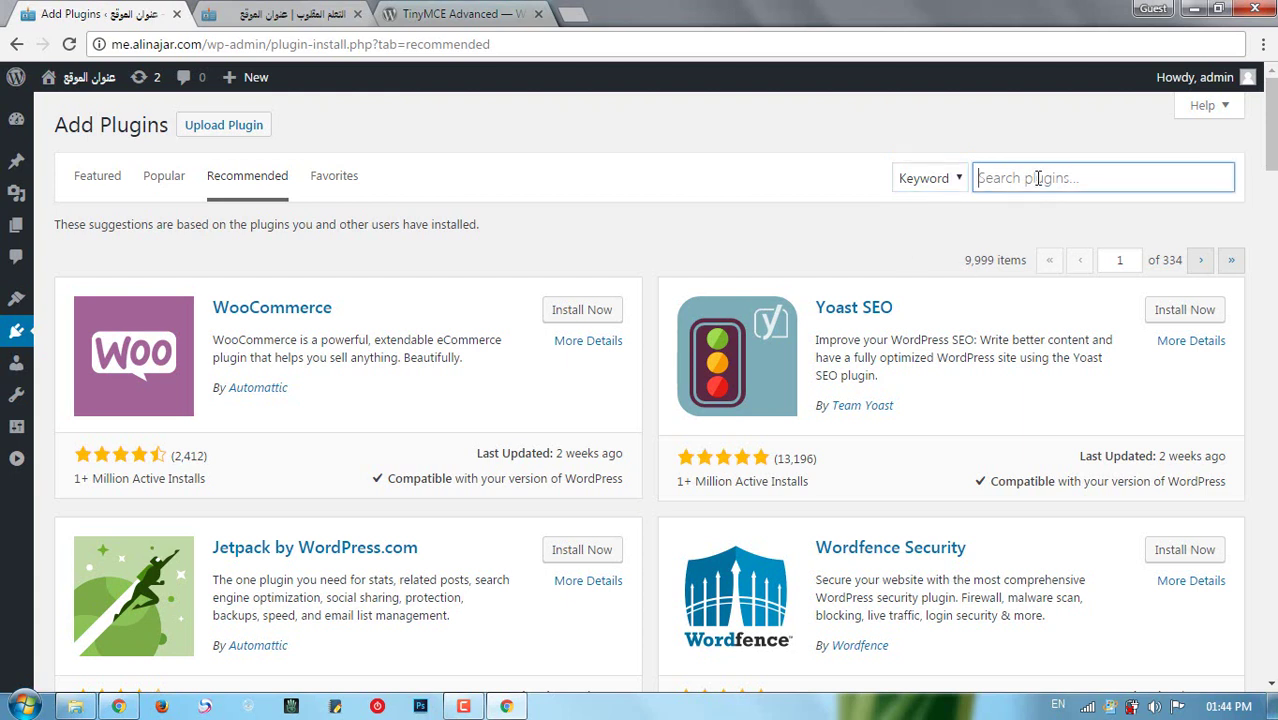